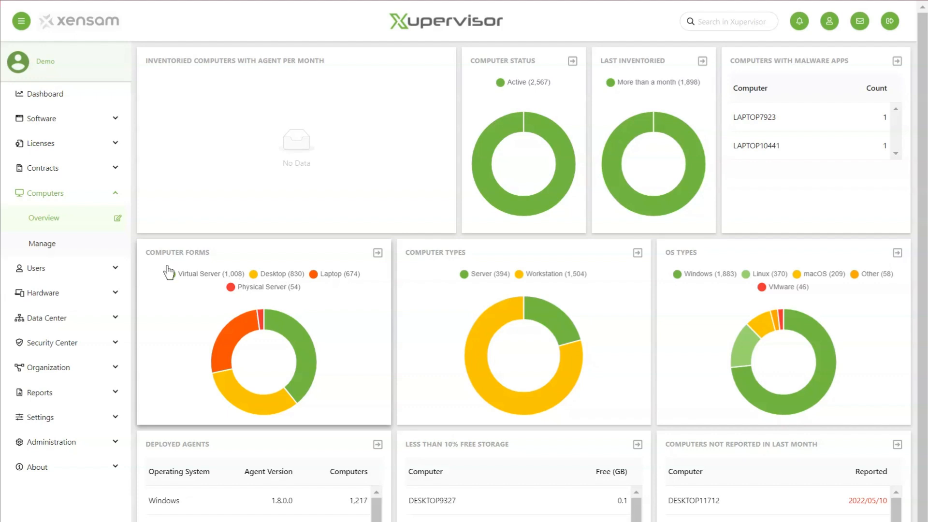
Step: Look over the managed computers list and the managed hardware list, including the hardware list's available column options
left_click(62, 257)
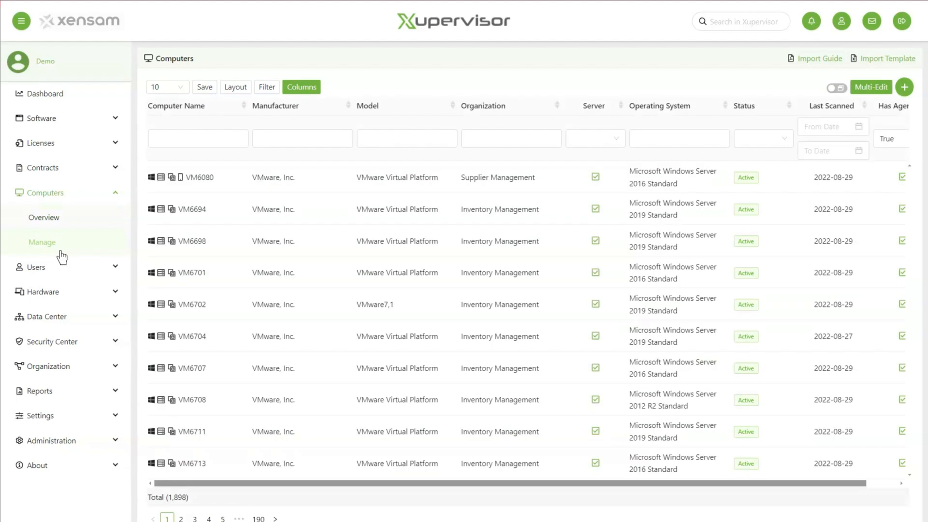
left_click(64, 296)
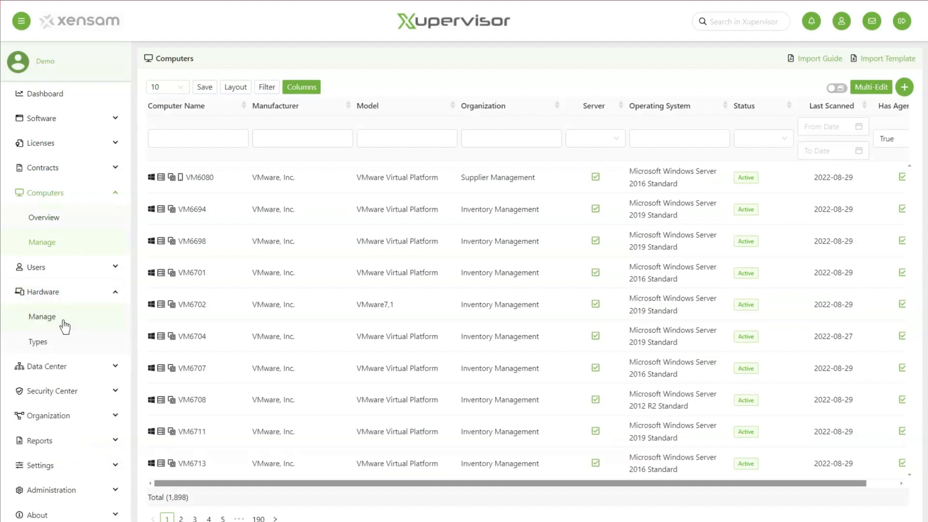
left_click(64, 323)
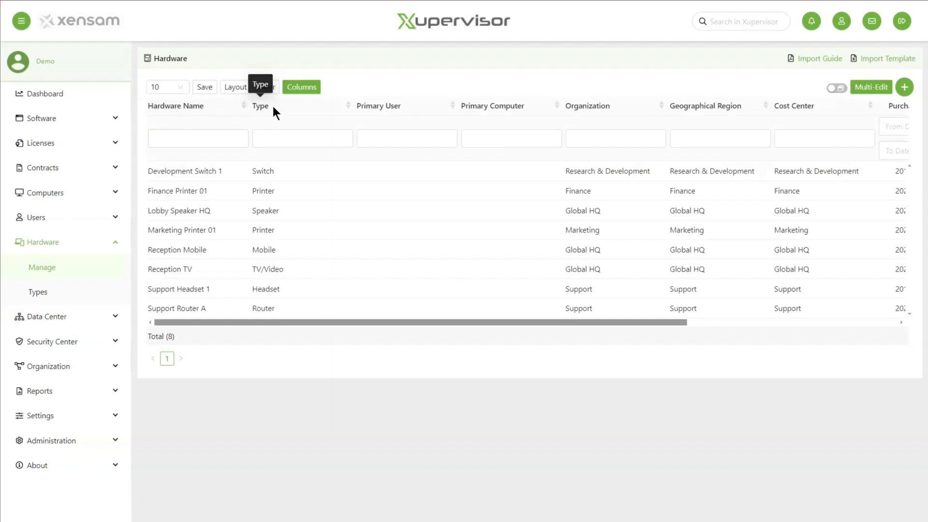
left_click(302, 88)
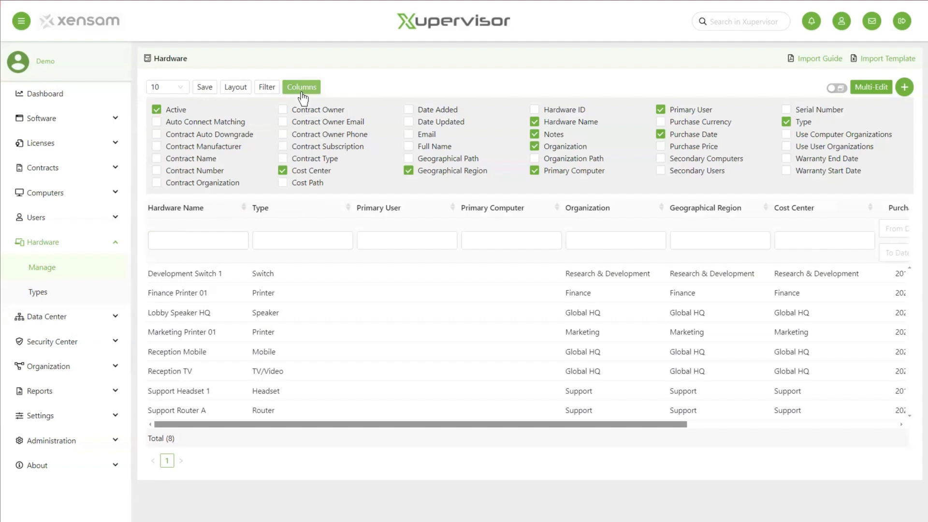
left_click(302, 92)
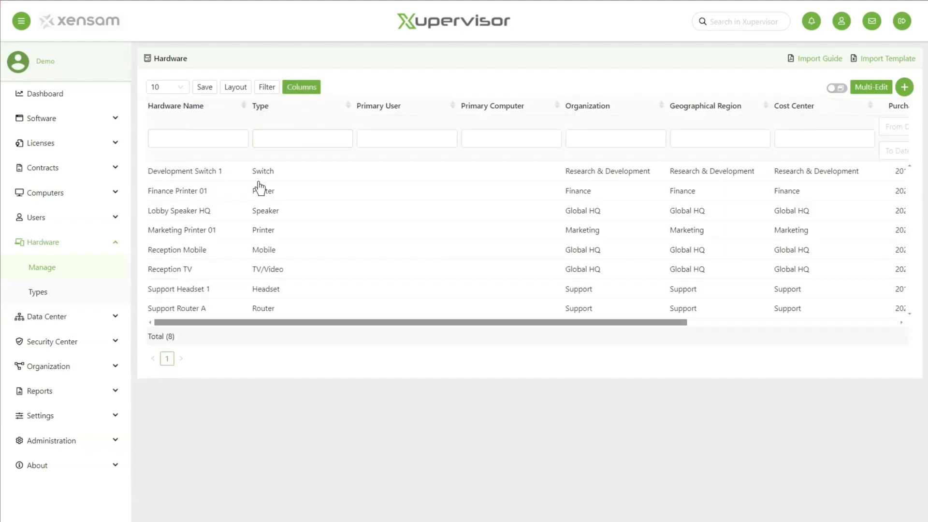
Step: Create a custom hardware type named Webcam
left_click(56, 300)
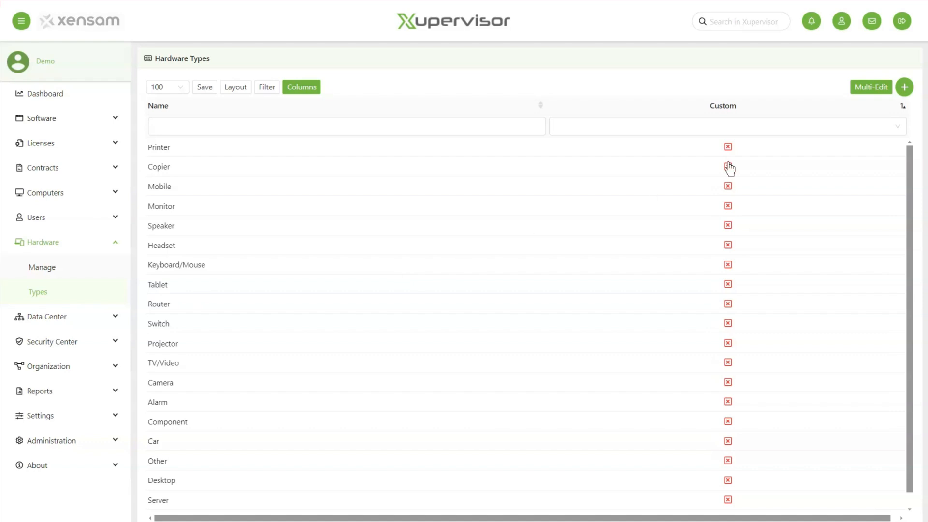
left_click(904, 88)
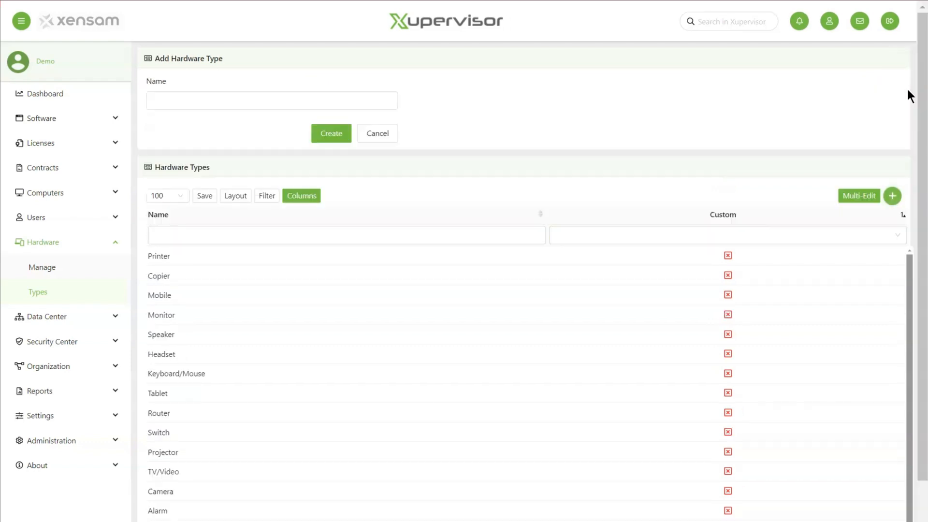
left_click(339, 100)
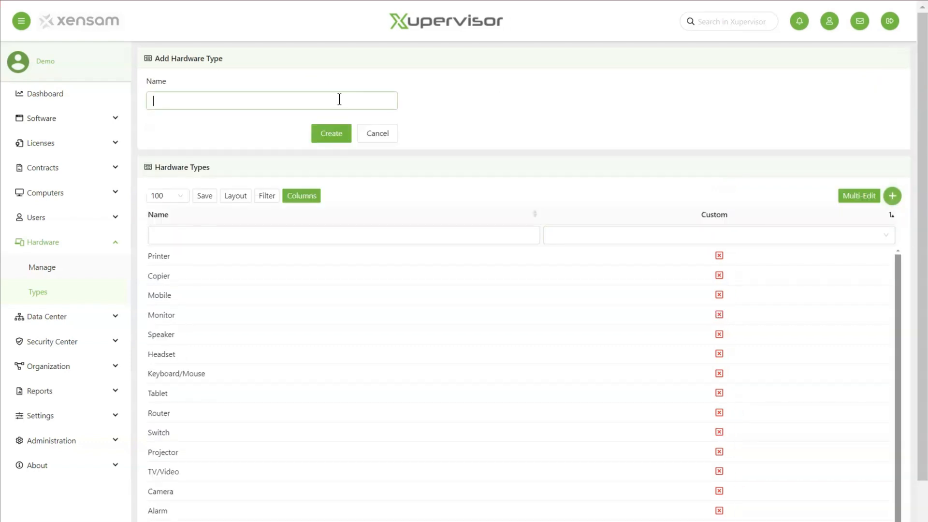
type("Webcam")
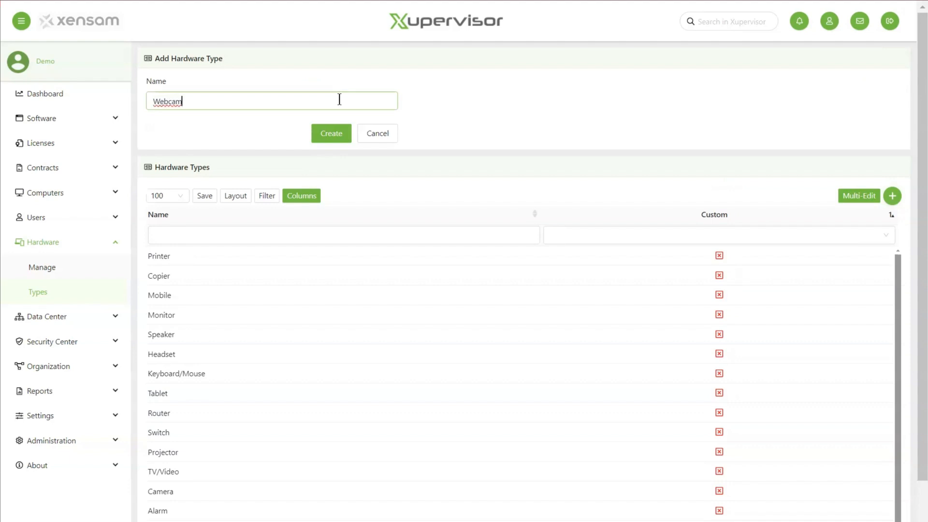
left_click(334, 141)
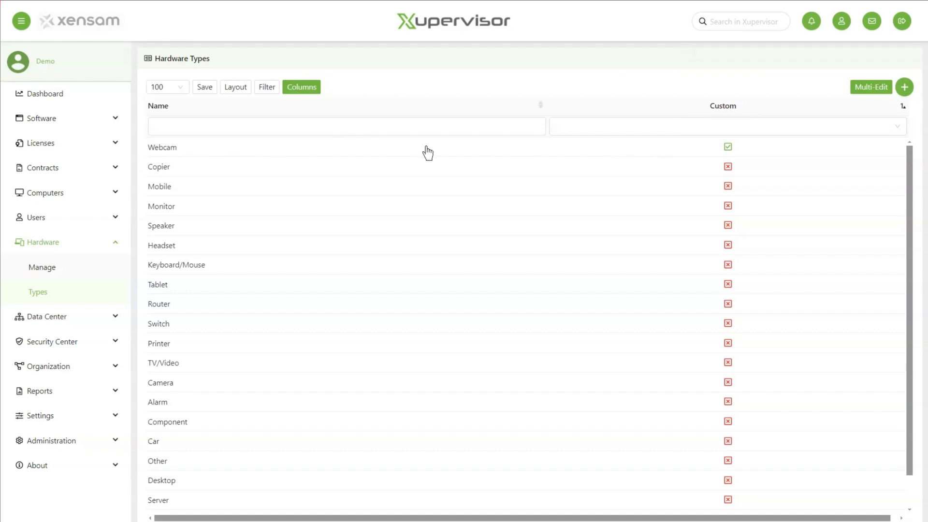
Step: Start a new item in the managed hardware list, named HD Webcam, with the hardware type Webcam
left_click(57, 279)
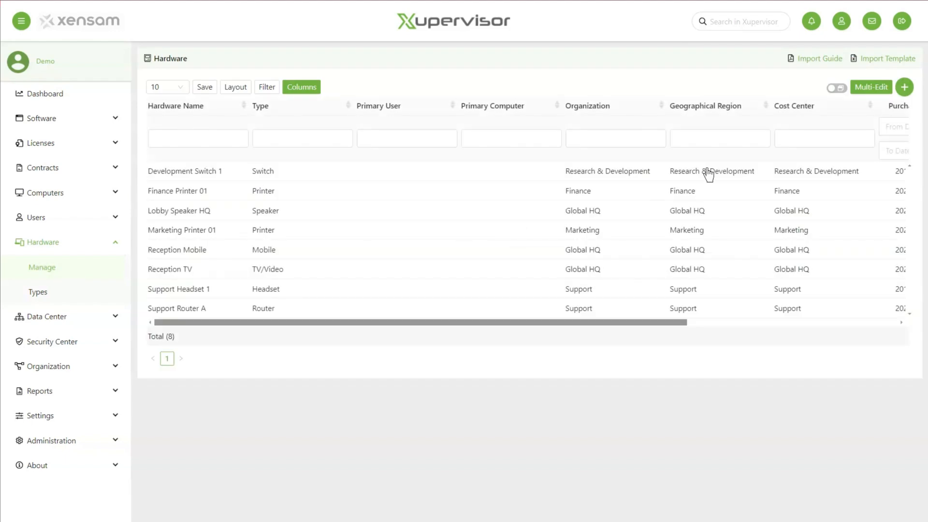
left_click(904, 88)
mouse_move(905, 87)
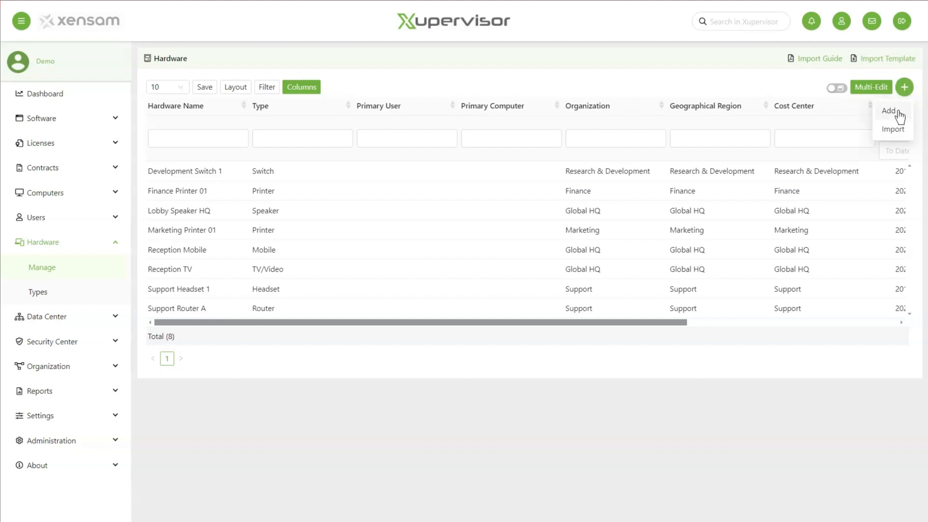
left_click(899, 116)
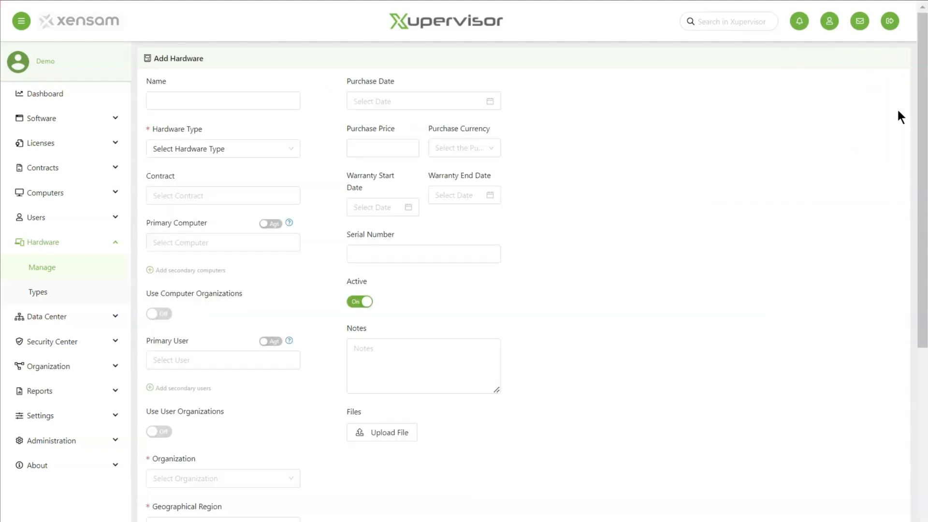
left_click(228, 99)
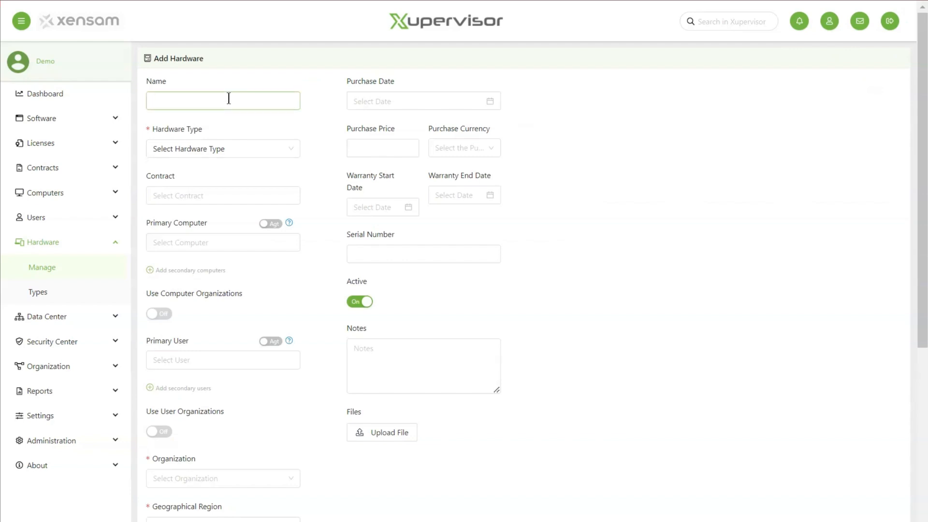
type("HD Webcam")
left_click(229, 153)
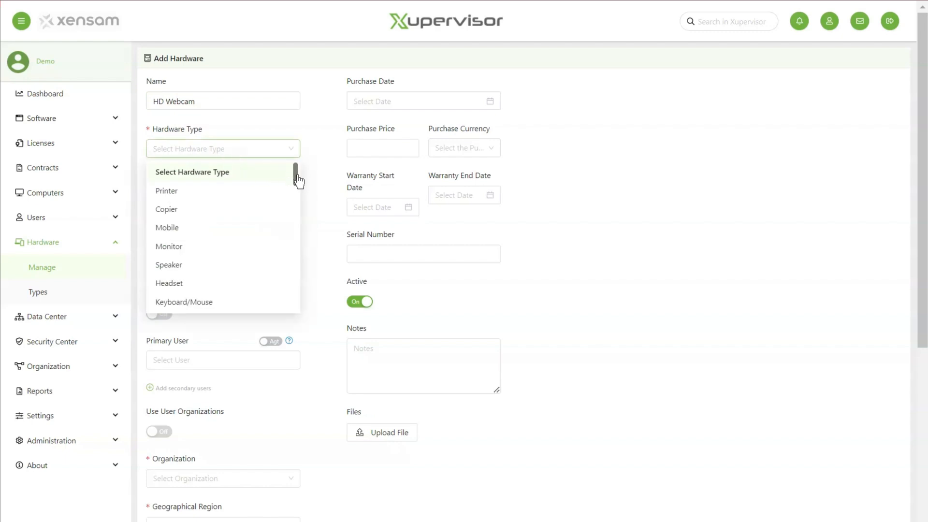
left_click_drag(296, 180, 298, 312)
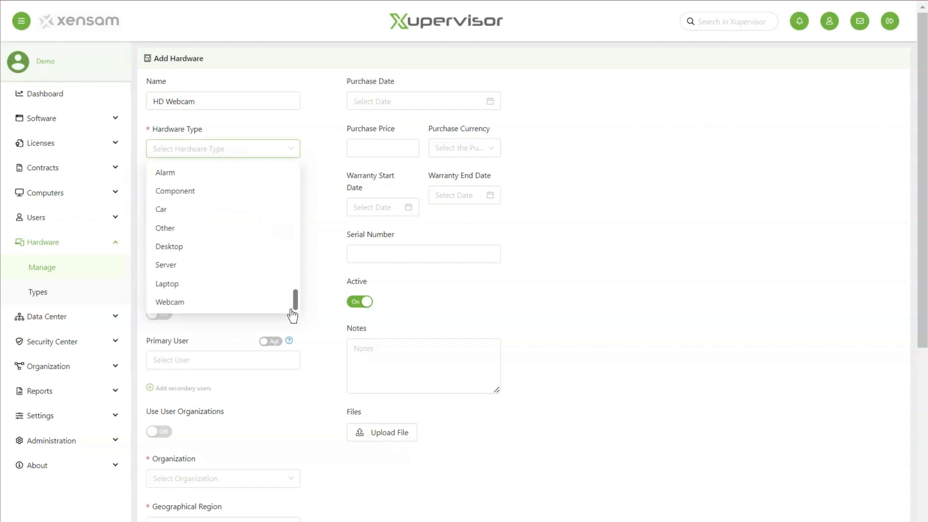
left_click(208, 304)
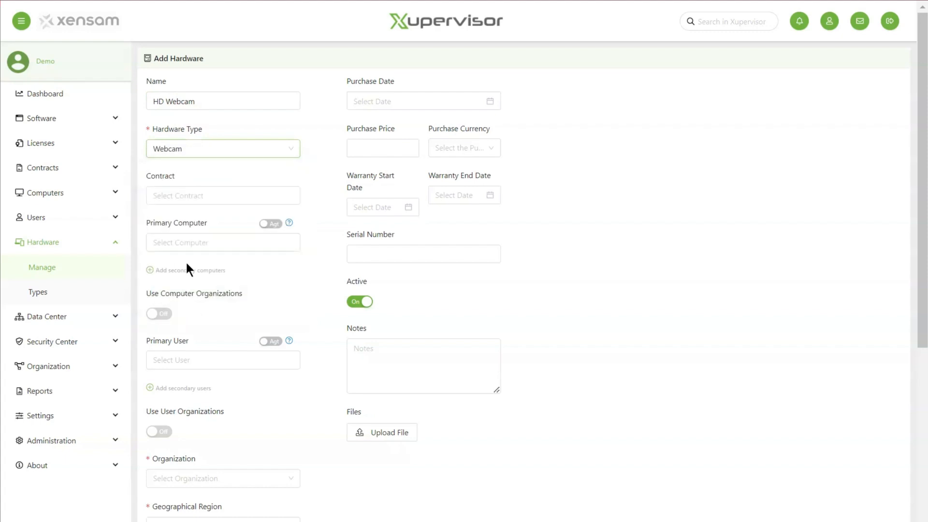
Step: Search the contracts for Hardware and link the Global HQ hardware contract to the HD Webcam
left_click(177, 193)
type("Hard")
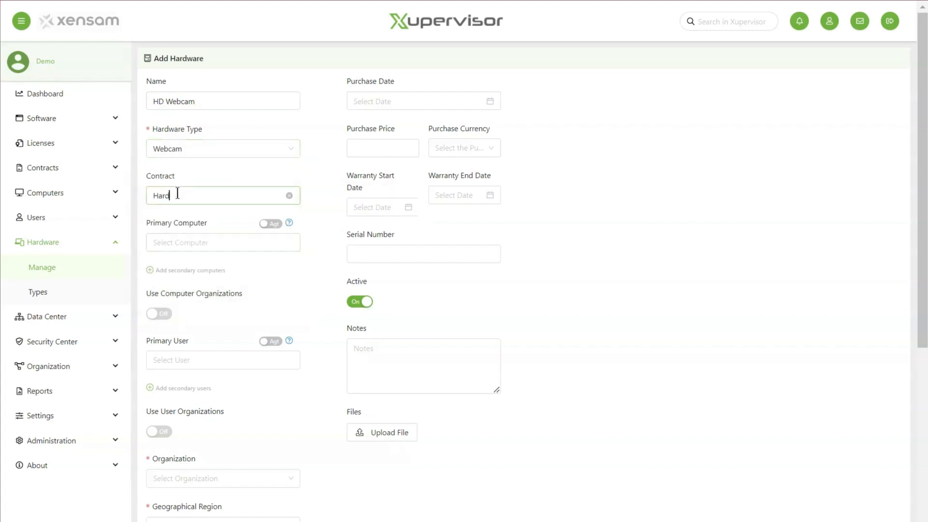
type("ware")
left_click(207, 221)
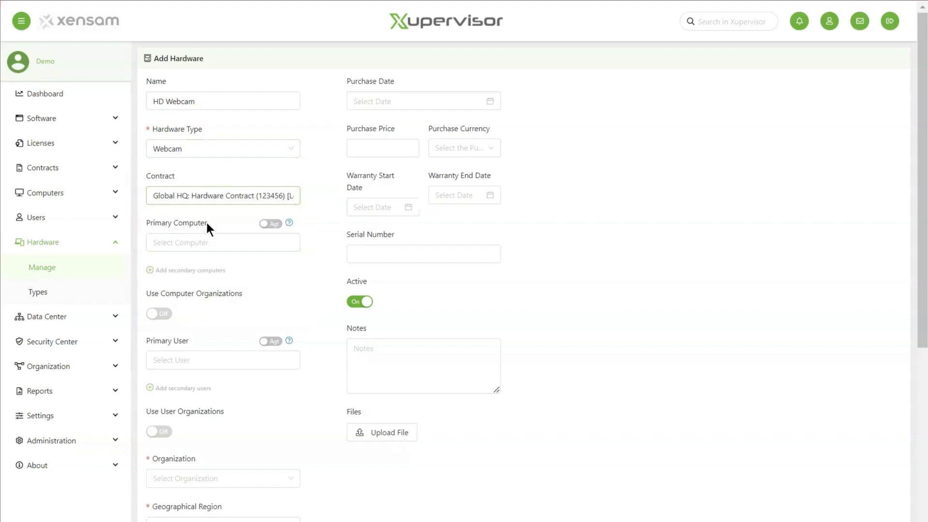
Step: Set LAPTOP10042 as the primary computer and enable the use of the computer's organizations
left_click(197, 243)
type("L")
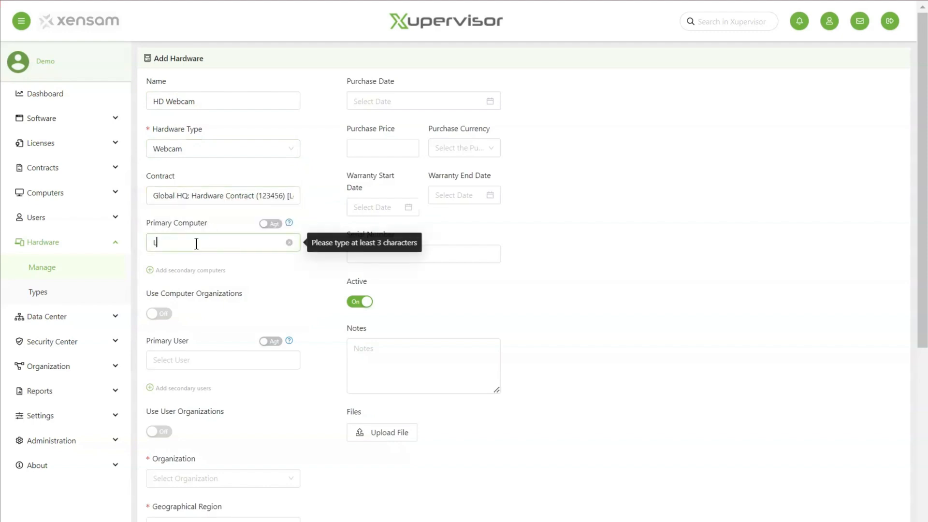
type("aptop")
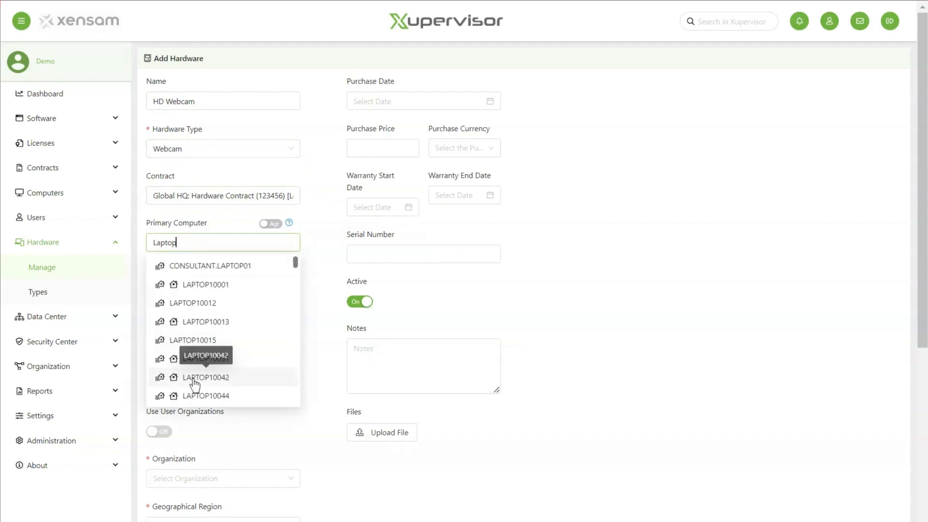
left_click(194, 378)
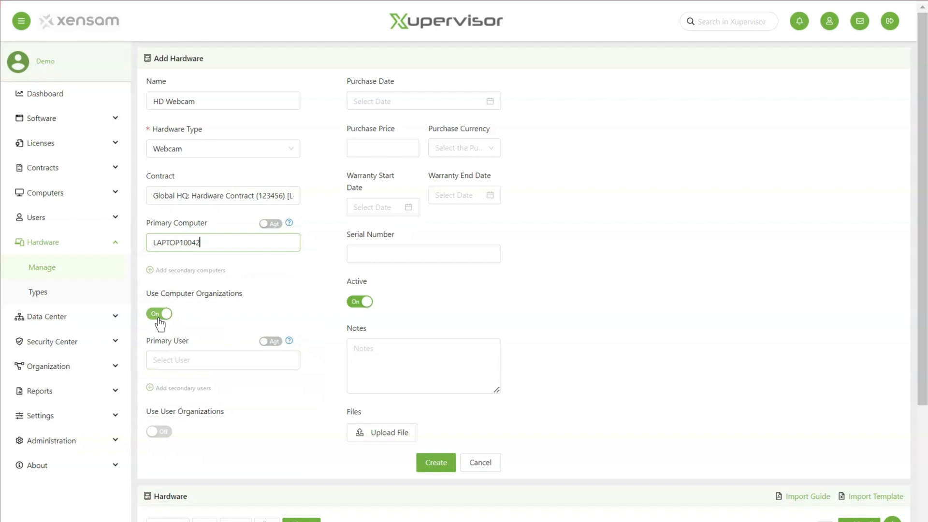
Step: Search for the hardware's primary user by user name and assign the matching account
left_click(177, 360)
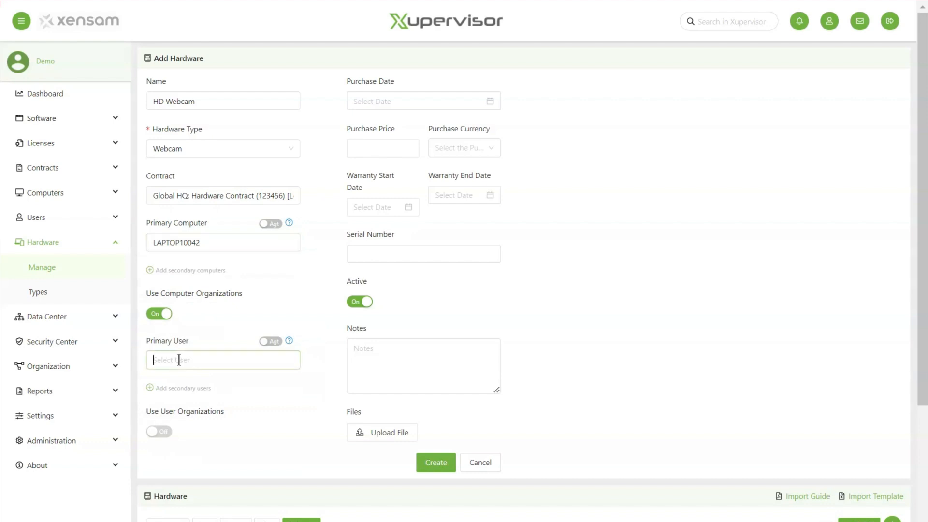
type("XMN")
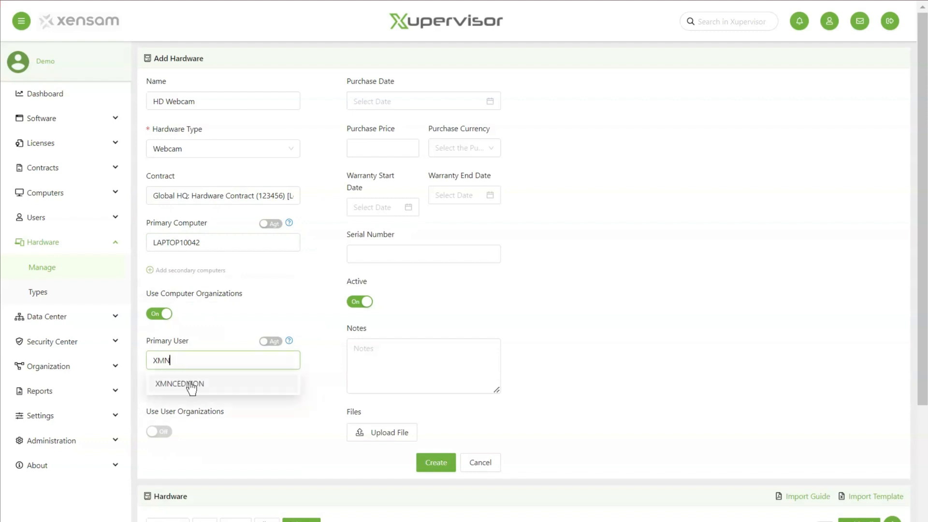
left_click(192, 385)
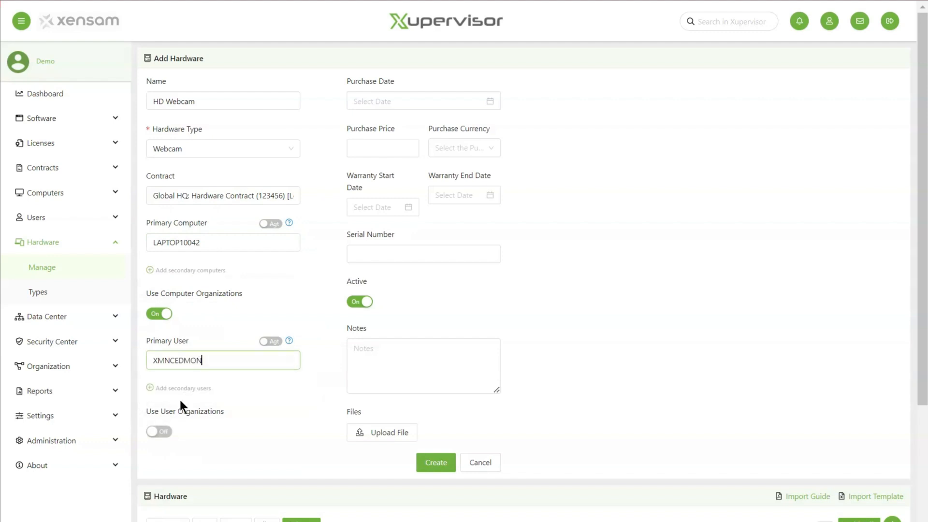
Step: Turn off both the computer and user organization options, and set Organization, Geographical Region and Cost Center to Global HQ
left_click(162, 435)
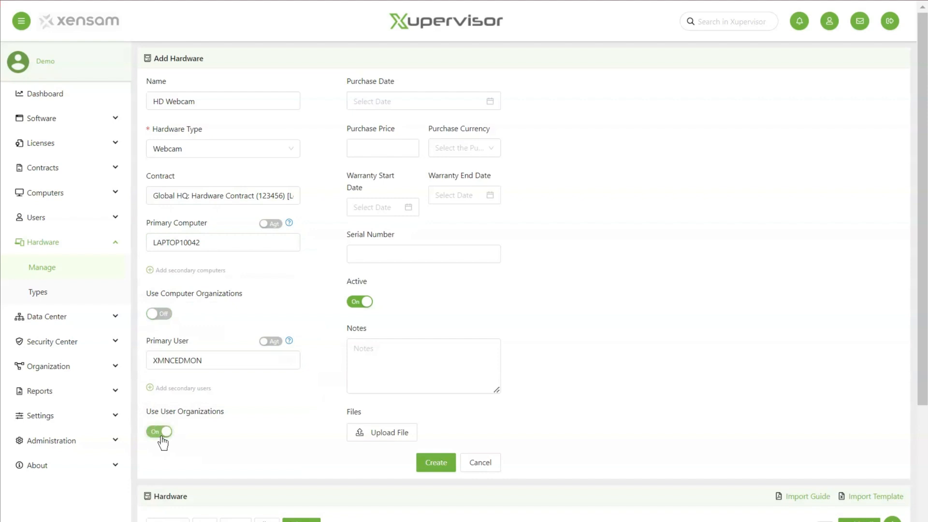
left_click(161, 435)
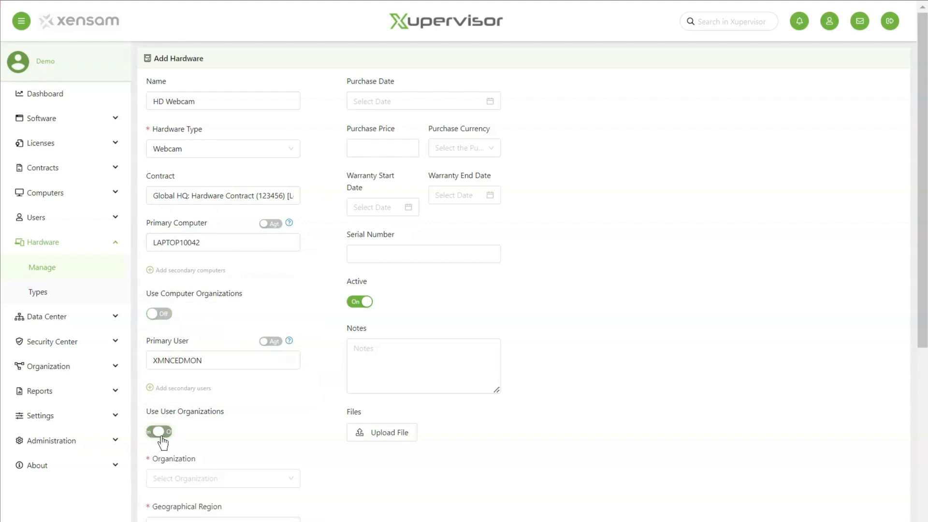
scroll(163, 441, "down", 3)
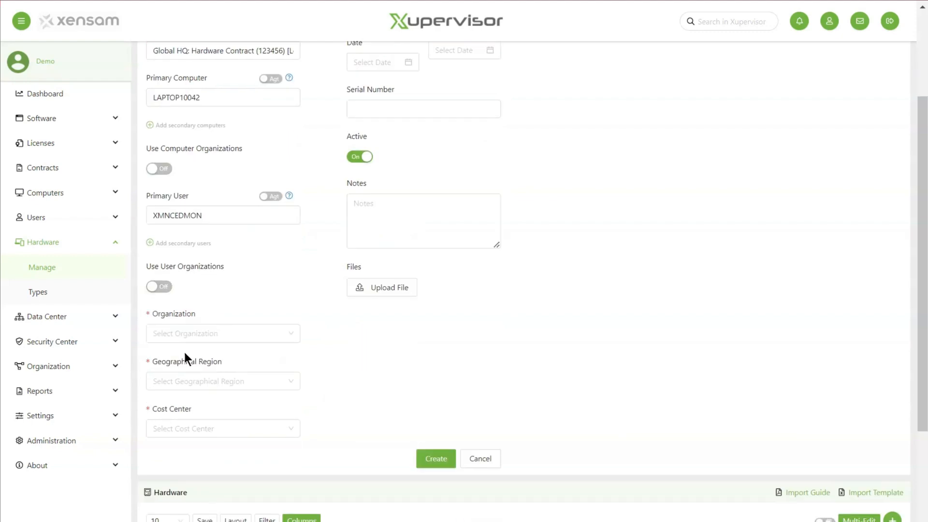
left_click(187, 335)
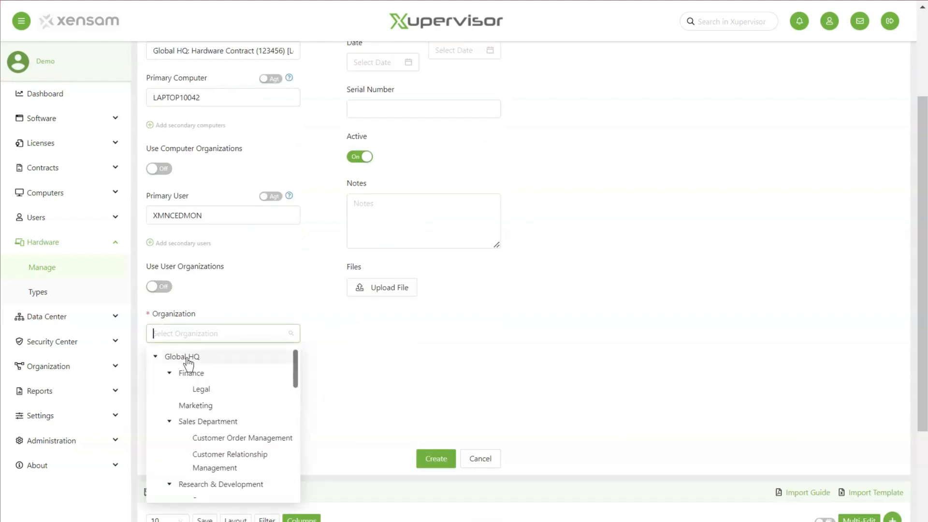
left_click(188, 362)
left_click(183, 380)
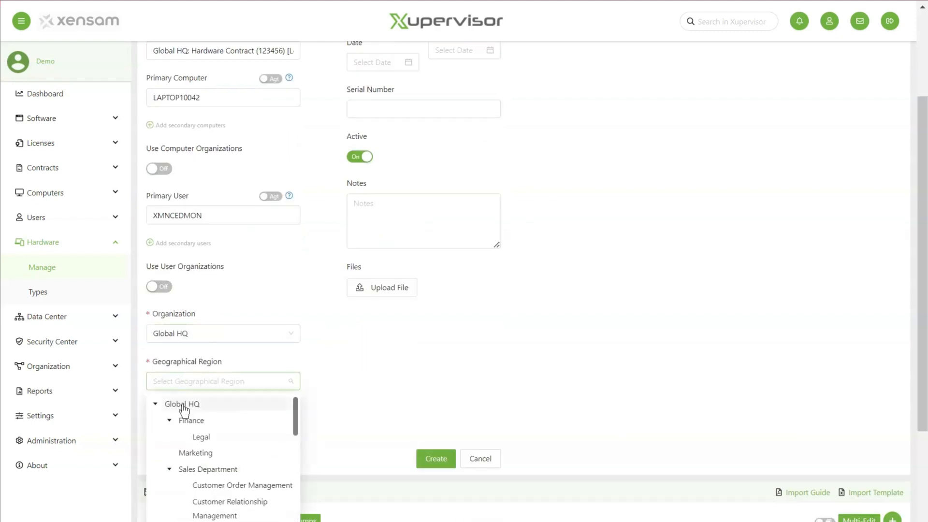
left_click(184, 406)
left_click(178, 429)
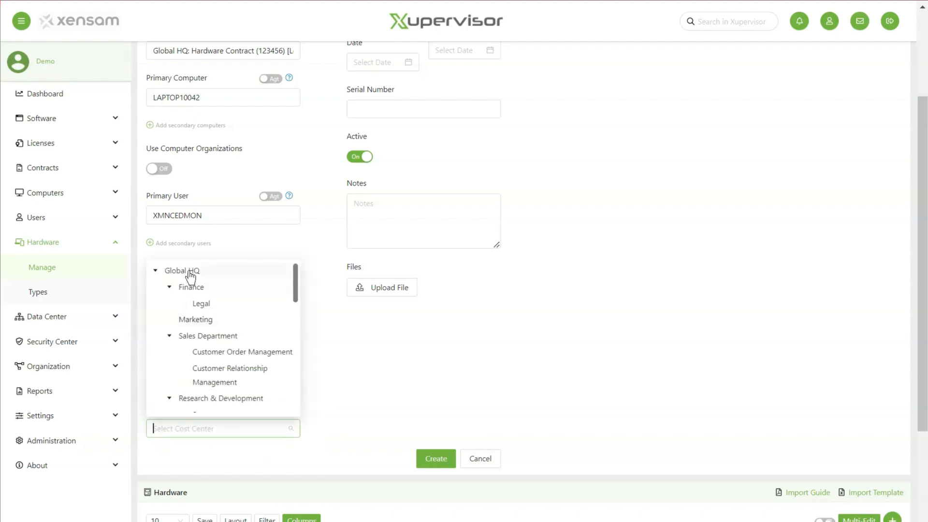
left_click(190, 275)
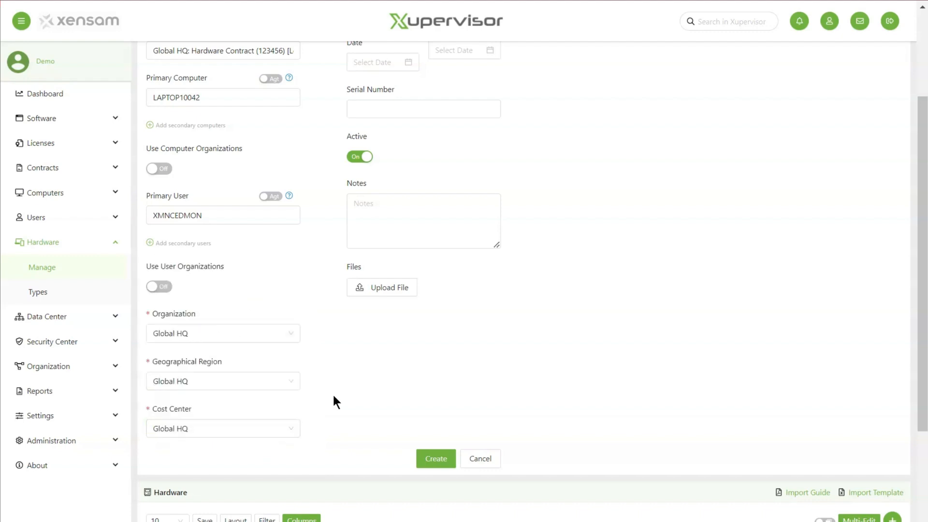
Step: Set the webcam's purchase date to 2024-03-26, its purchase price to 98 and the purchase currency to EUR
scroll(361, 396, "up", 1)
scroll(362, 399, "up", 3)
left_click(399, 101)
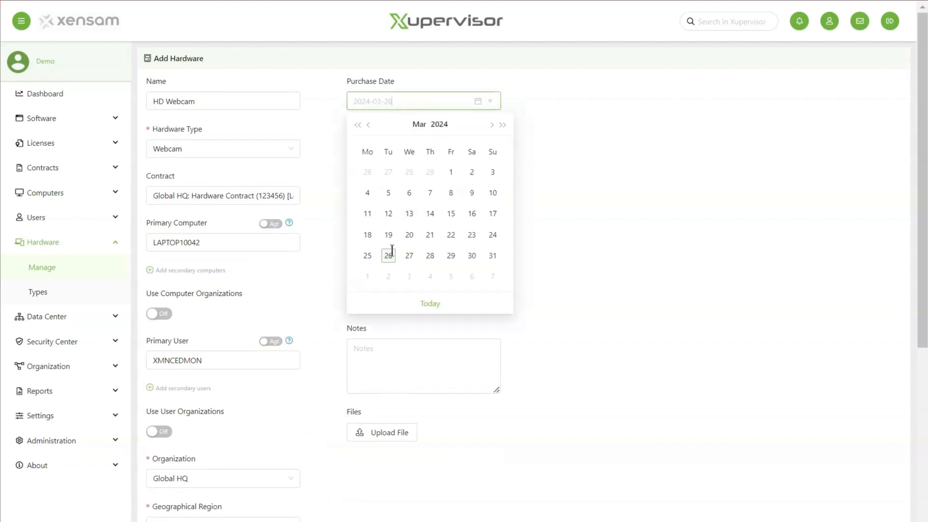
left_click(389, 256)
left_click(383, 153)
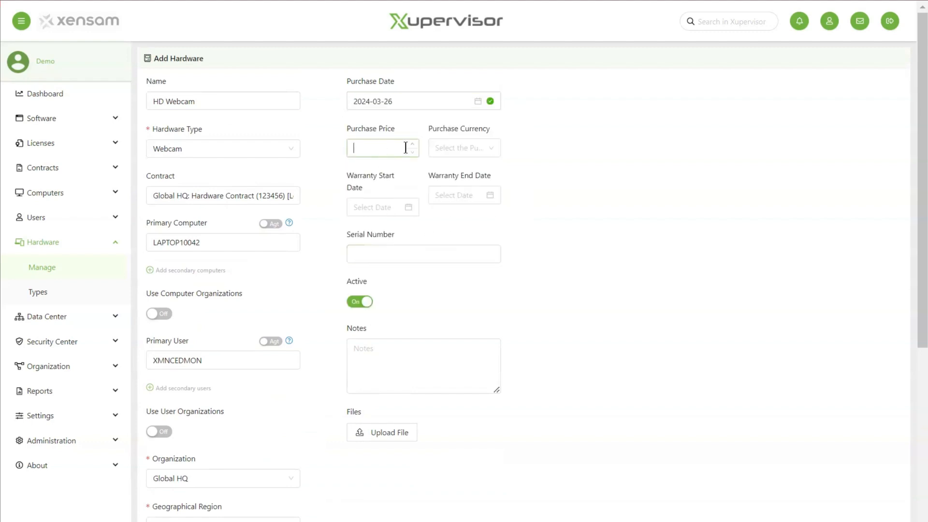
type("98")
left_click(440, 148)
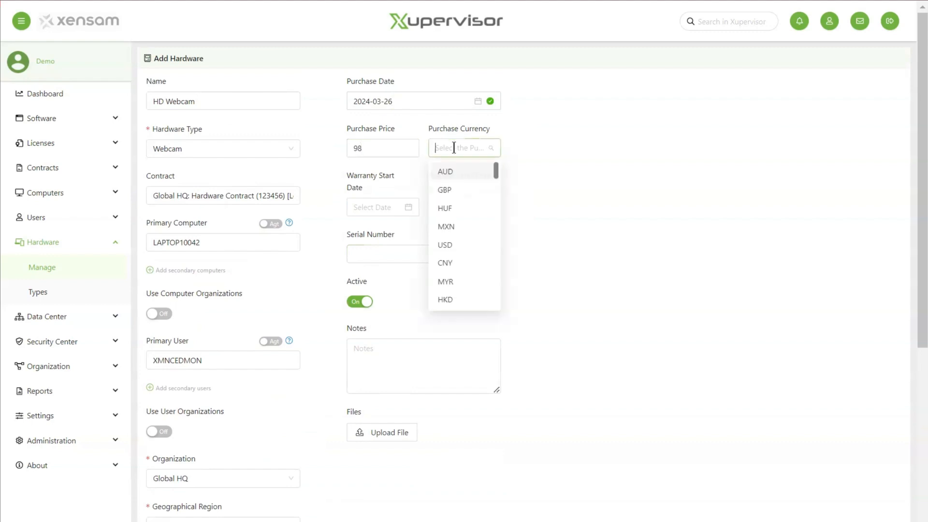
type("eu")
left_click(448, 171)
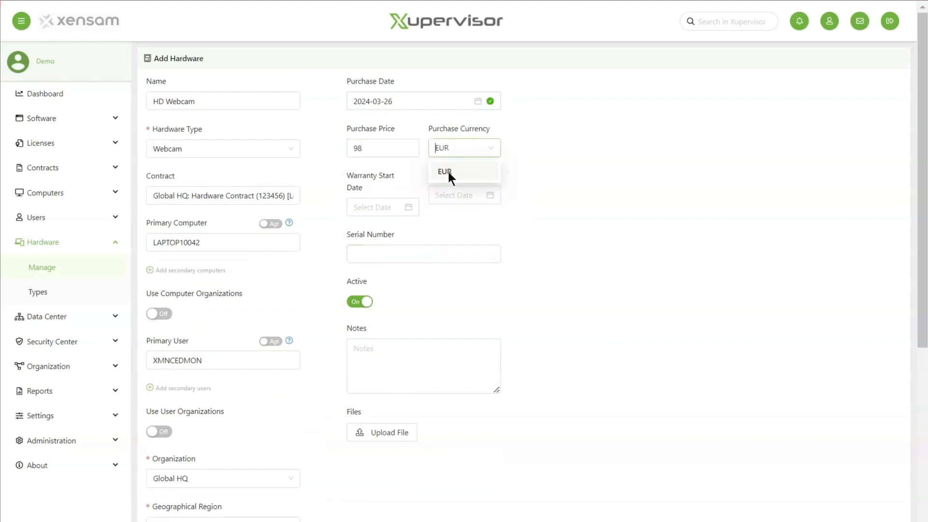
Step: Set the warranty period to start on 2024-03-26 and end on 2025-03-26
left_click(381, 212)
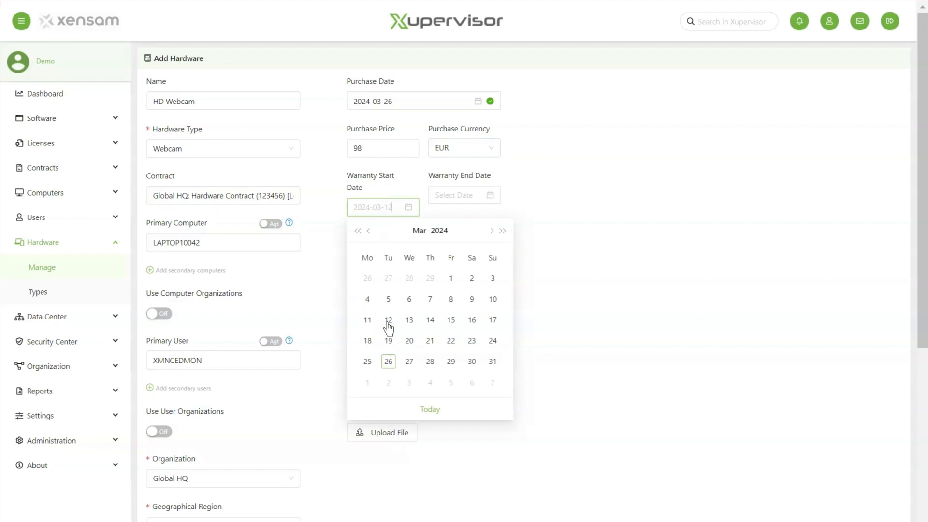
left_click(388, 361)
left_click(443, 194)
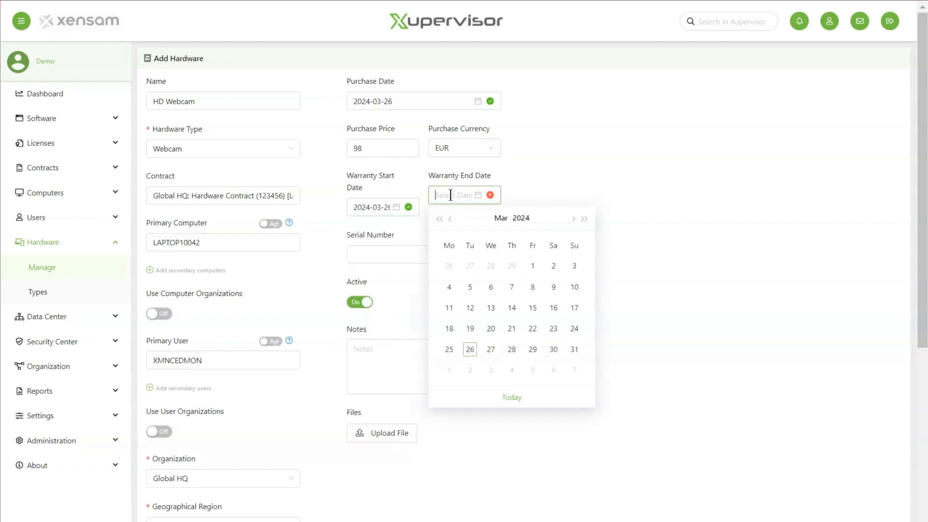
left_click(584, 220)
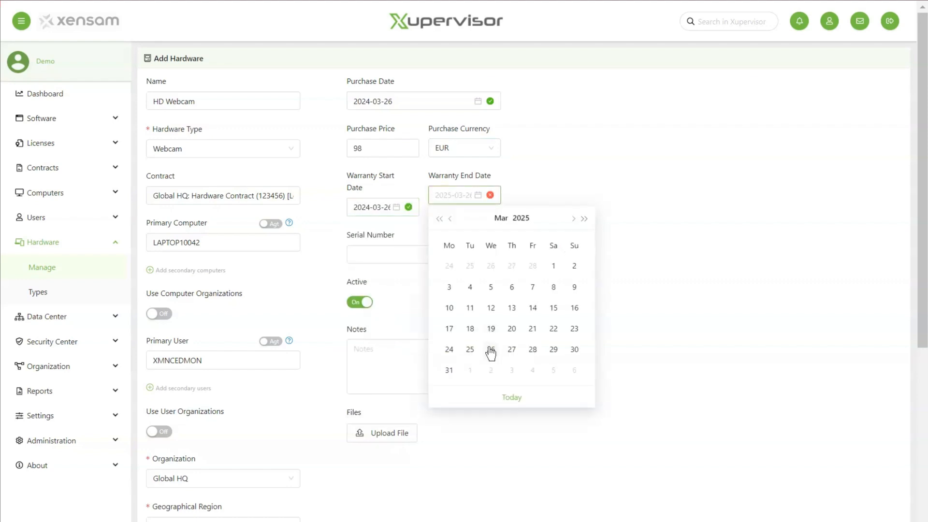
left_click(490, 349)
Step: Enter serial number 123456789 and the note "Test", and create the hardware entry
left_click(407, 255)
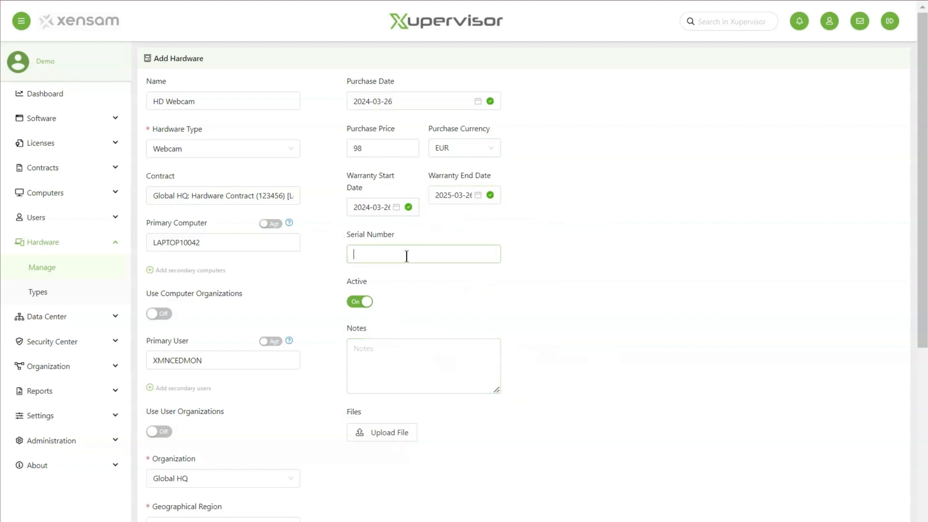
type("123456789")
left_click(367, 356)
type("Test")
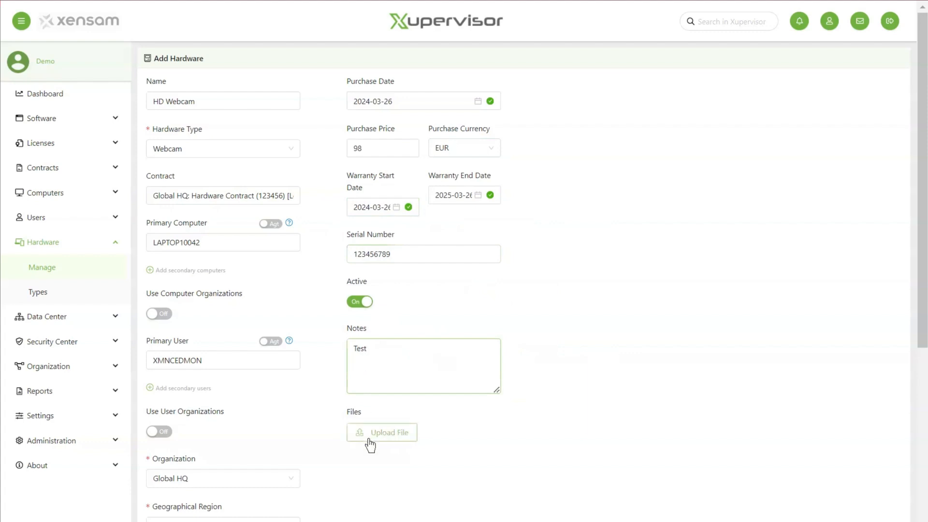
left_click(366, 457)
scroll(368, 449, "down", 6)
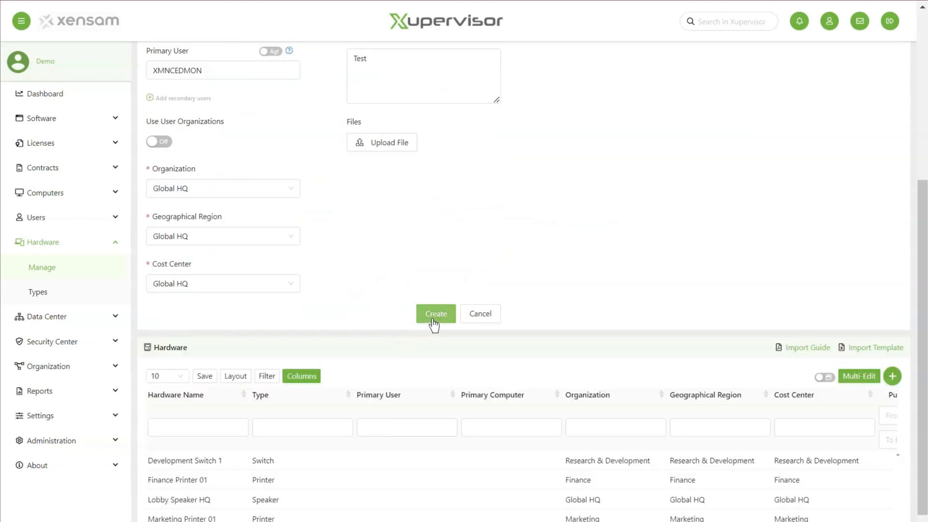
left_click(433, 319)
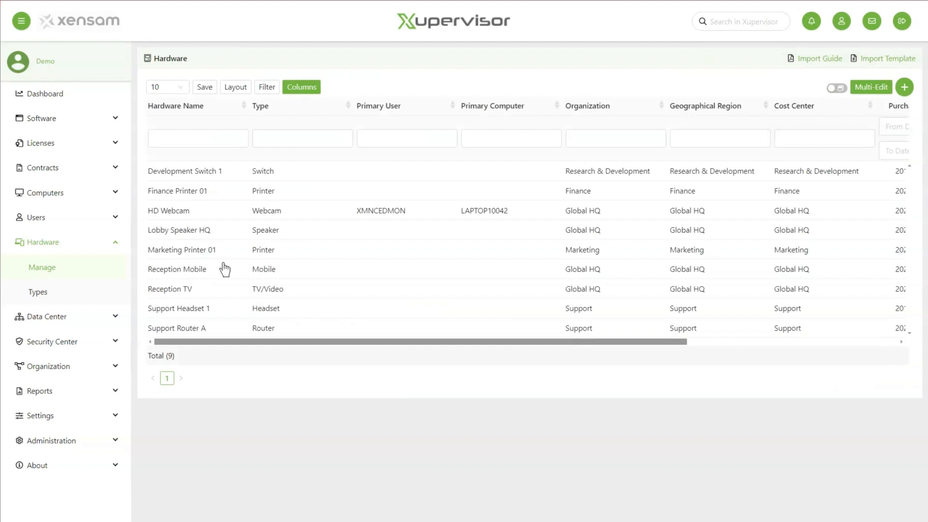
left_click(179, 212)
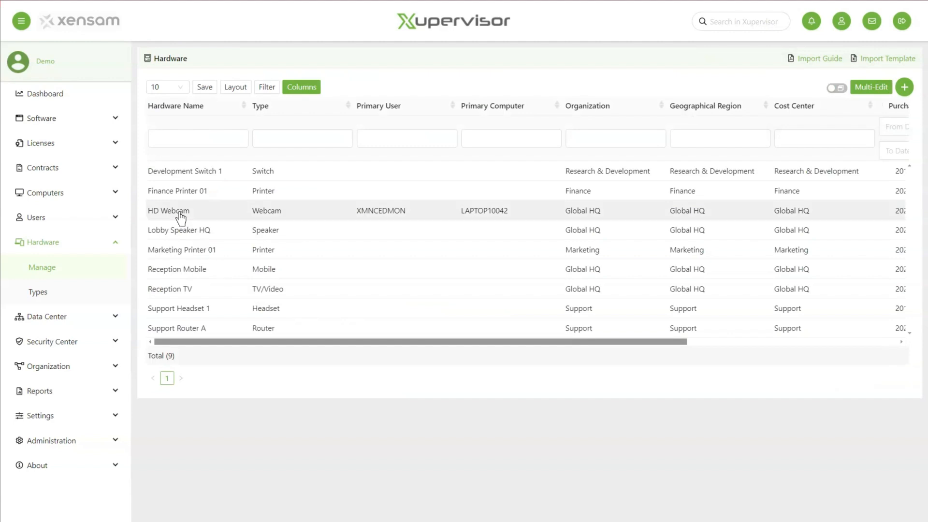
left_click(179, 212)
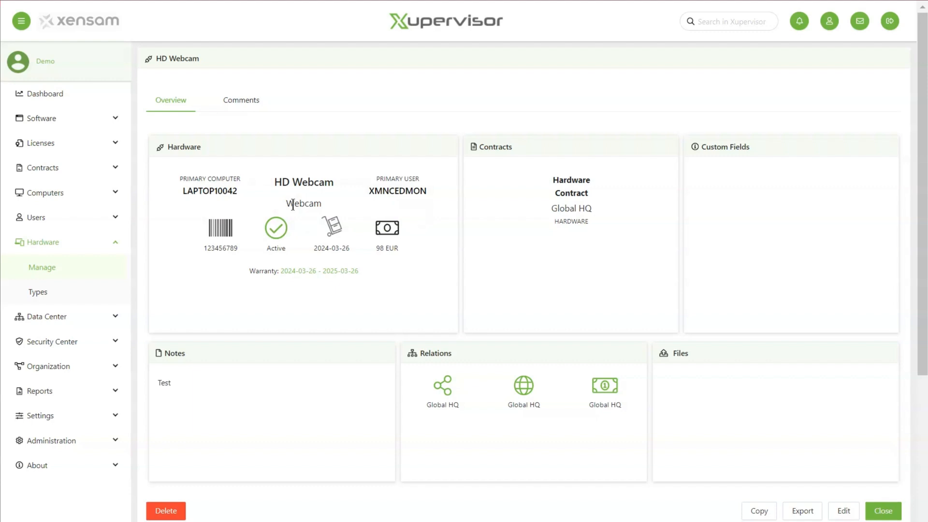
left_click(241, 112)
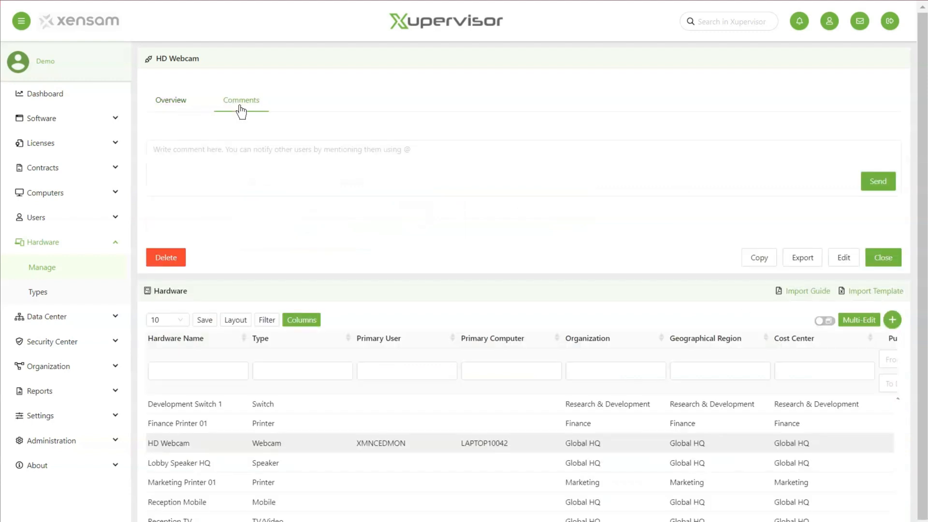
left_click(231, 163)
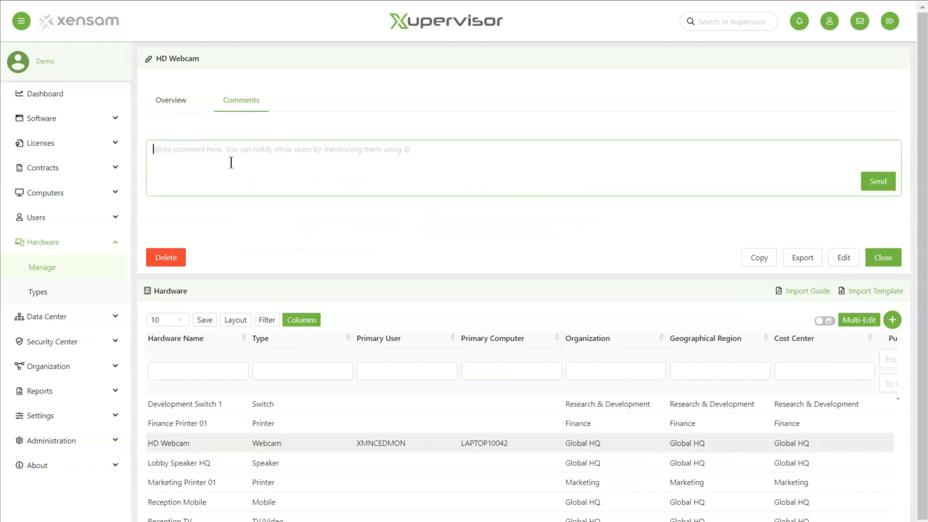
type("Hey @de")
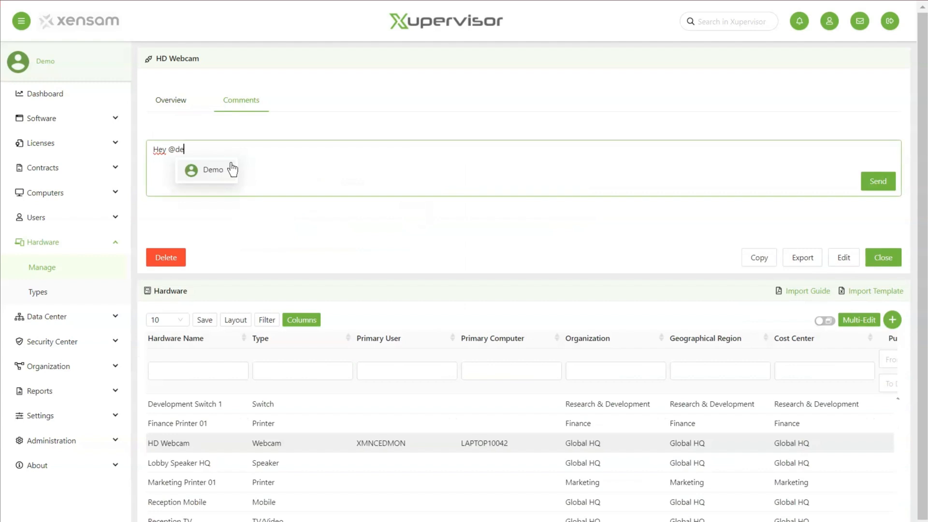
type("m")
left_click(214, 169)
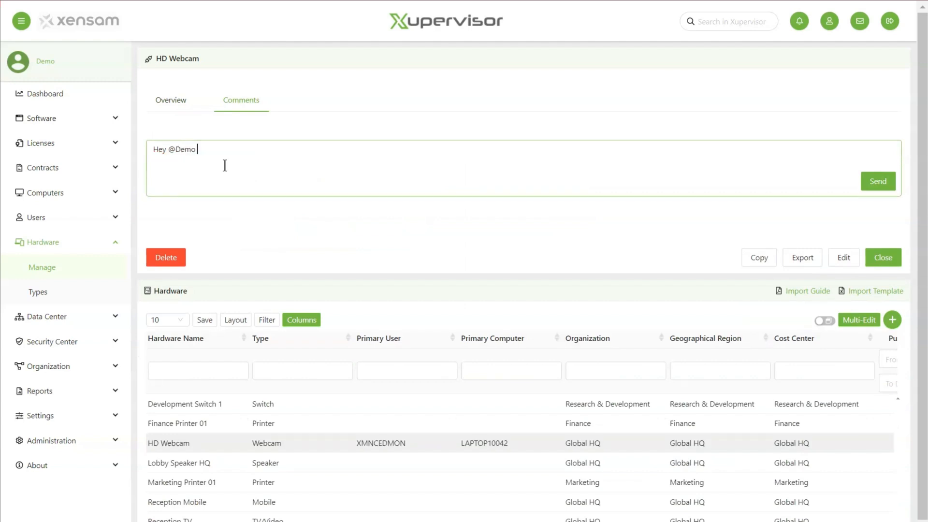
type("check this hardware out!")
left_click(868, 183)
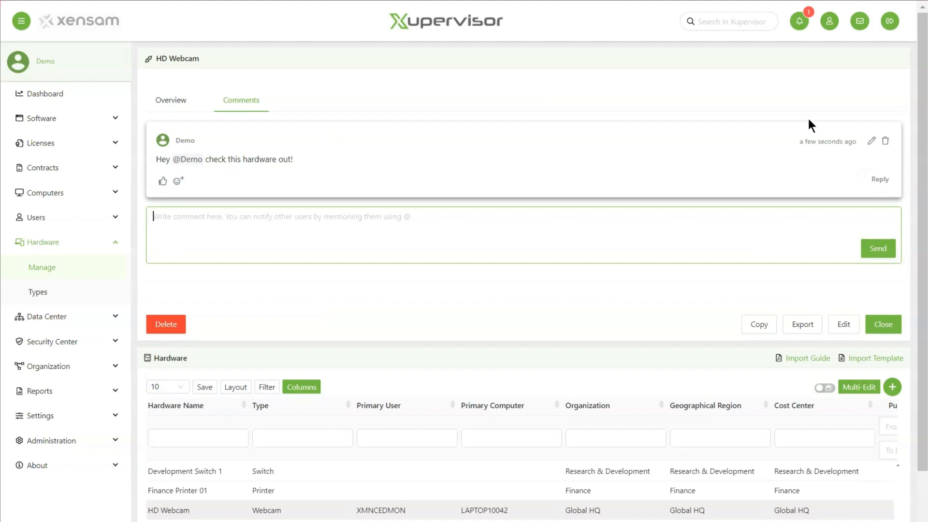
Step: Check the new notifications for the mention on the HD Webcam and close the list
left_click(800, 22)
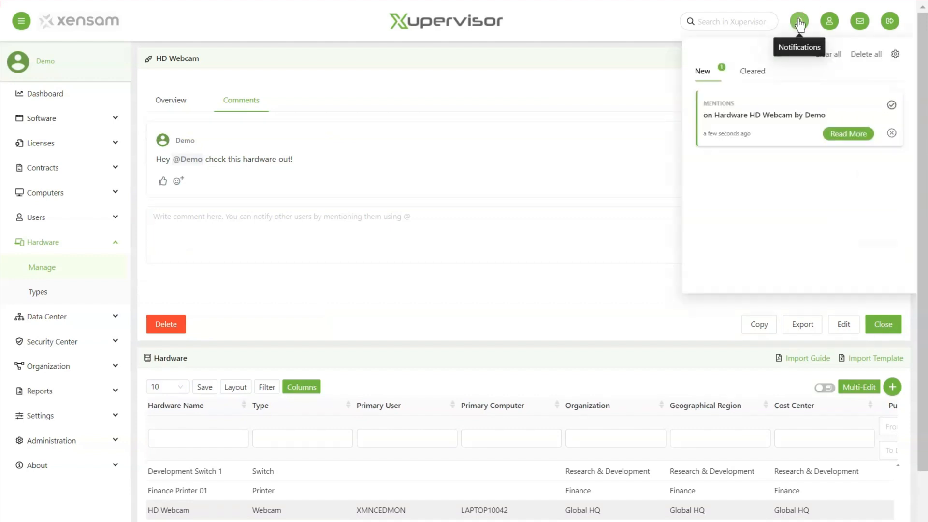
left_click(799, 22)
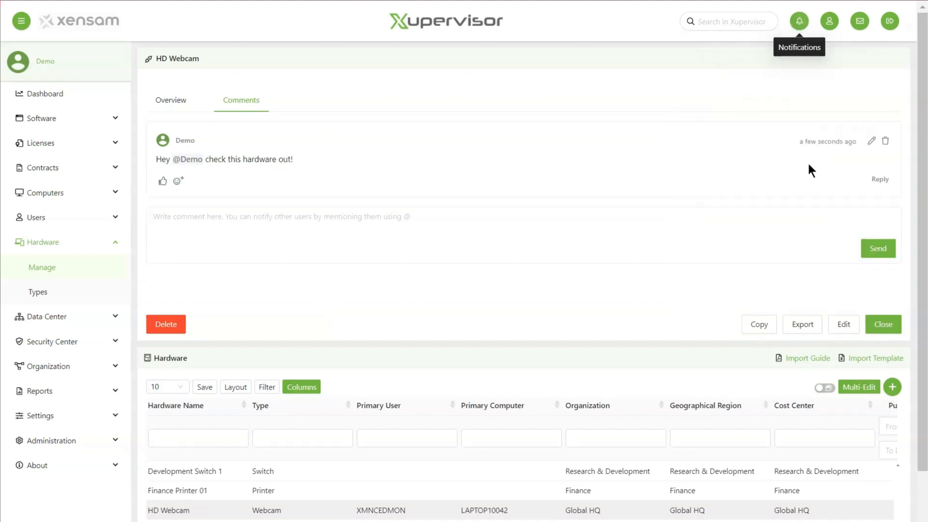
Step: Edit the HD Webcam record to switch off its Active status and save the update
left_click(843, 324)
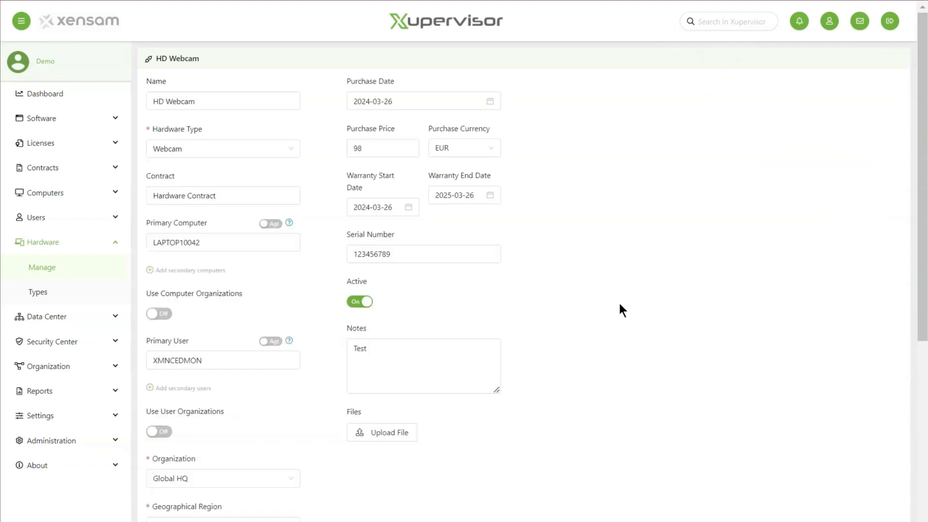
scroll(591, 310, "down", 3)
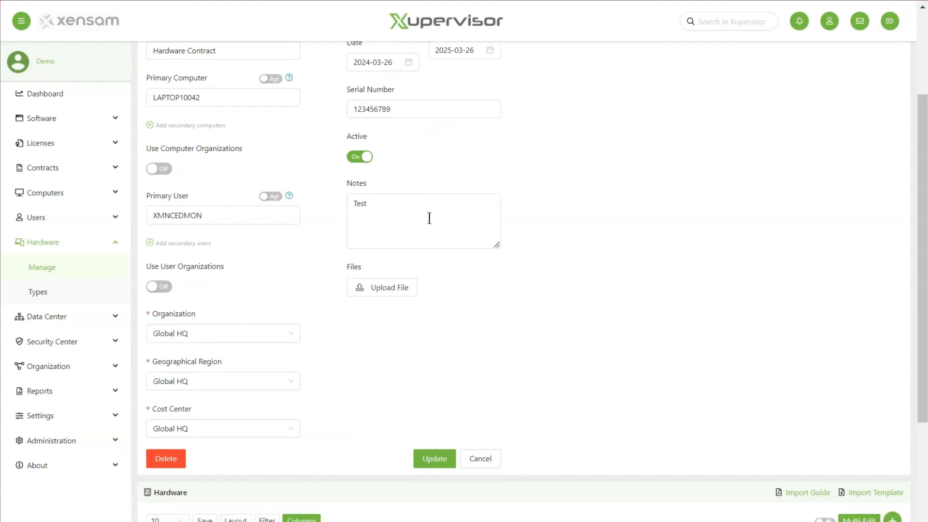
left_click(363, 157)
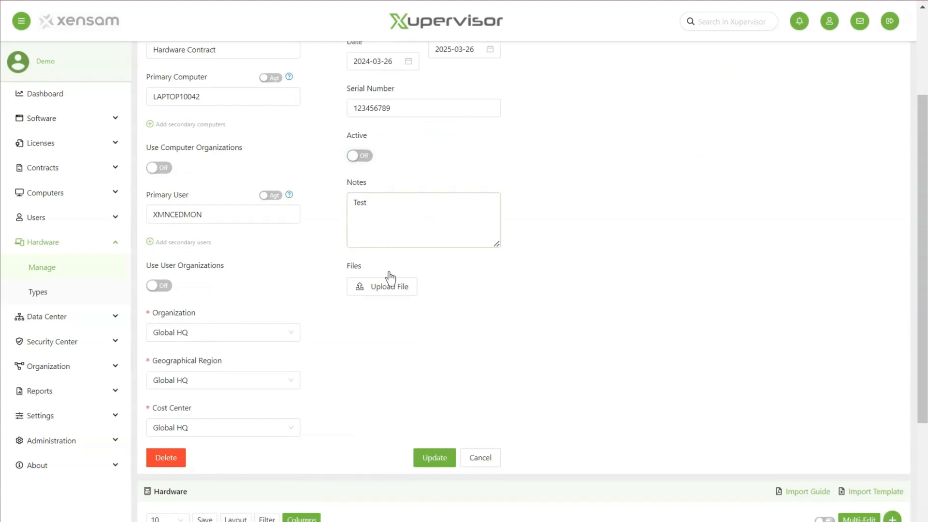
scroll(389, 281, "down", 3)
left_click(418, 314)
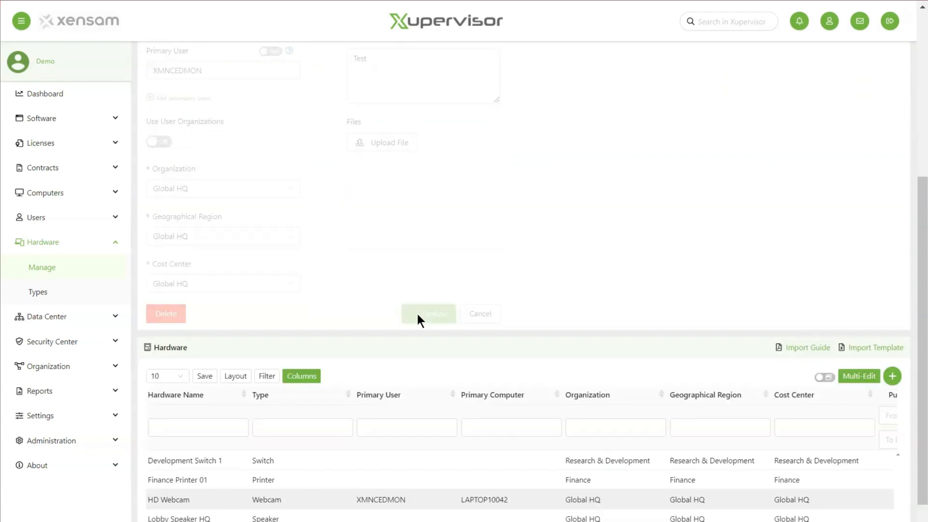